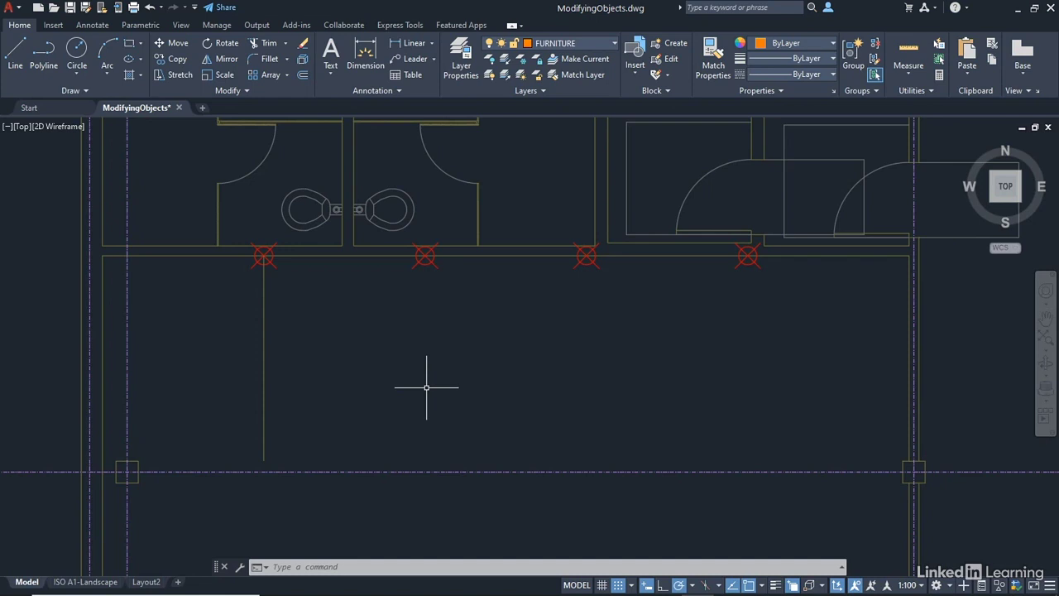
Keep the extended set of Modify tools permanently expanded and clear the selection of the vertical wall line.
left_click(265, 325)
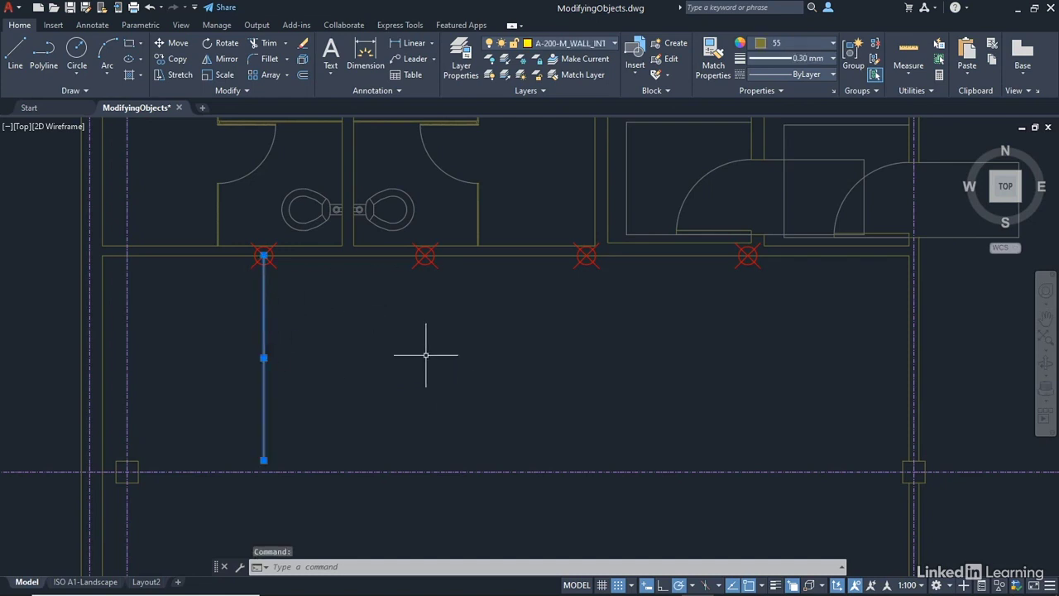
right_click(375, 303)
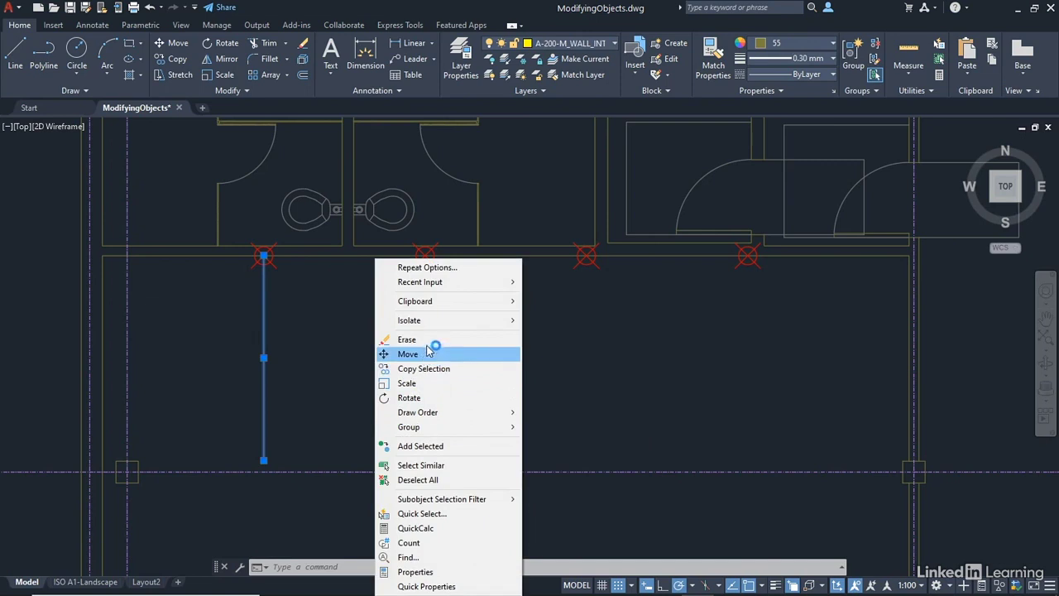
left_click(590, 341)
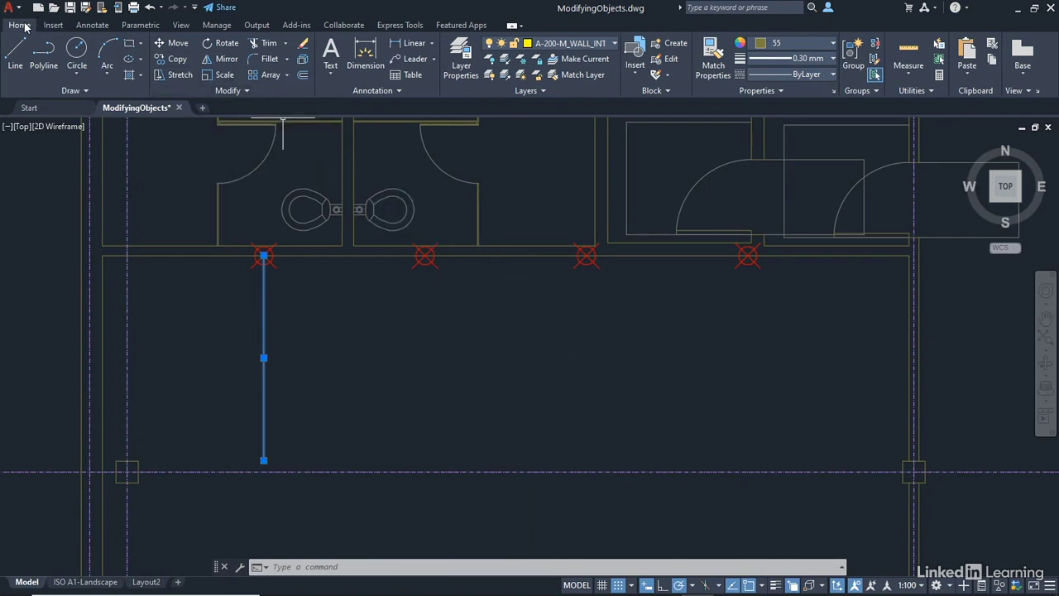
left_click(245, 90)
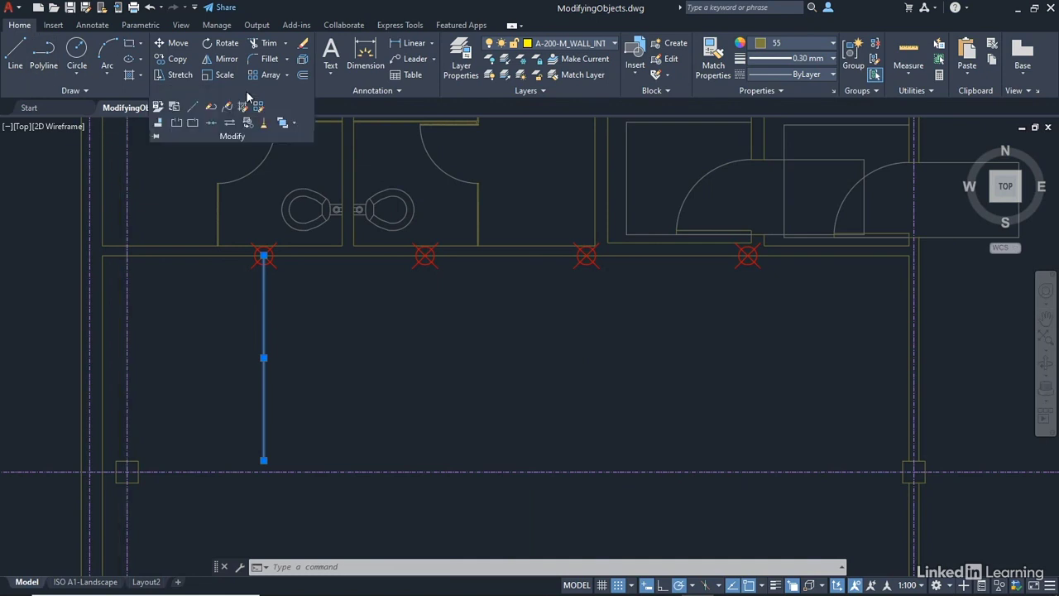
left_click(156, 137)
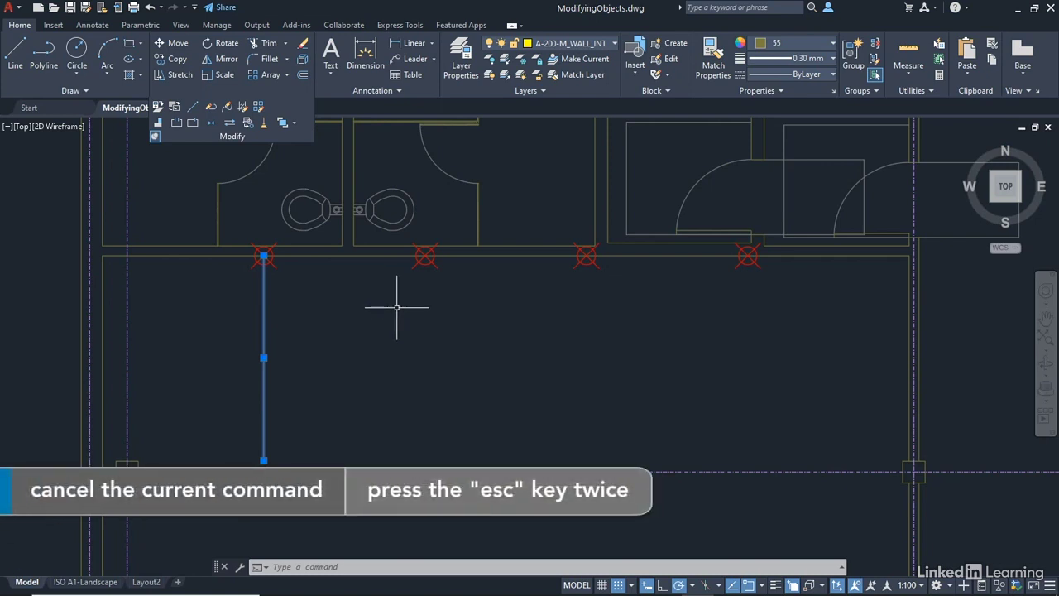
key("Escape")
key("Escape")
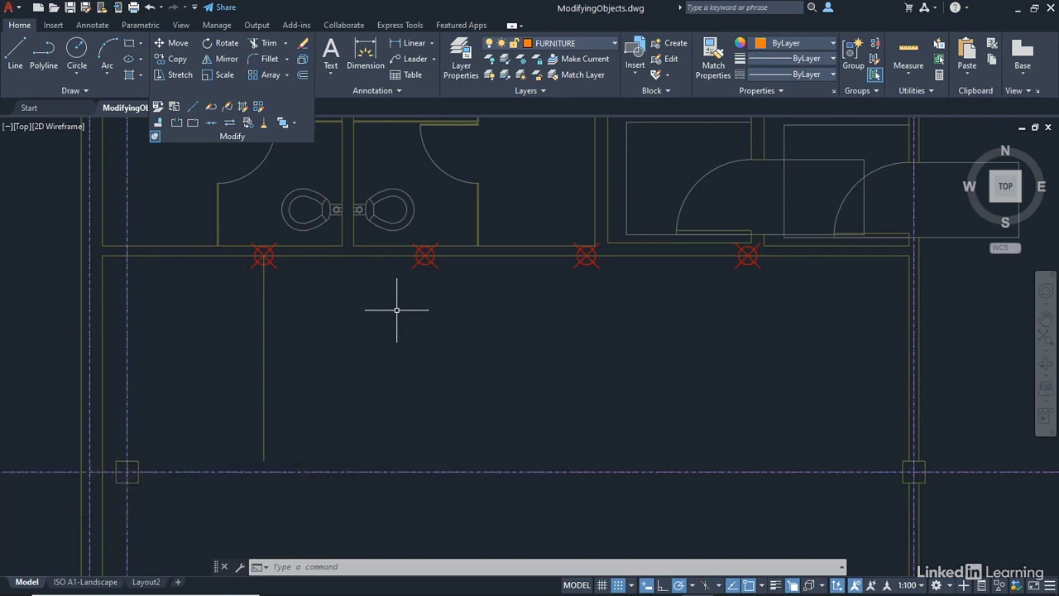
Offset the vertical wall line by 75 to its left side.
left_click(302, 75)
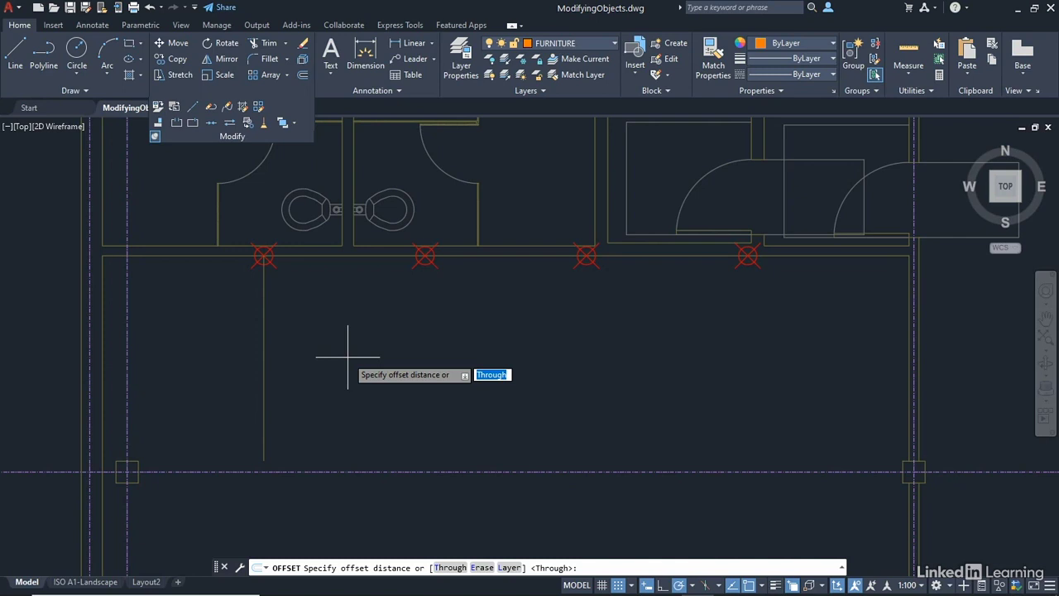
type("75")
key("Return")
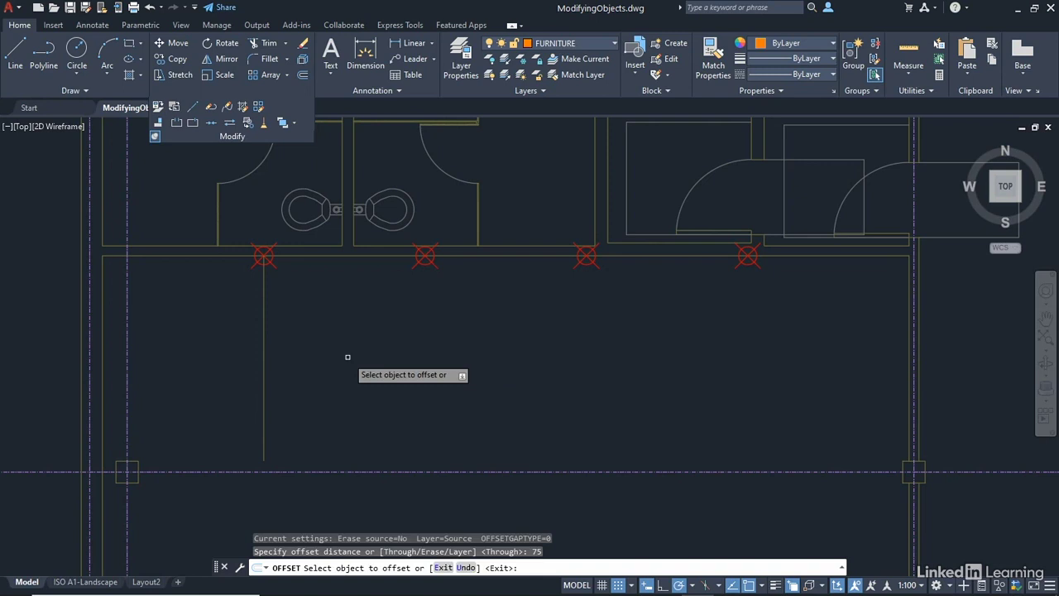
left_click(263, 371)
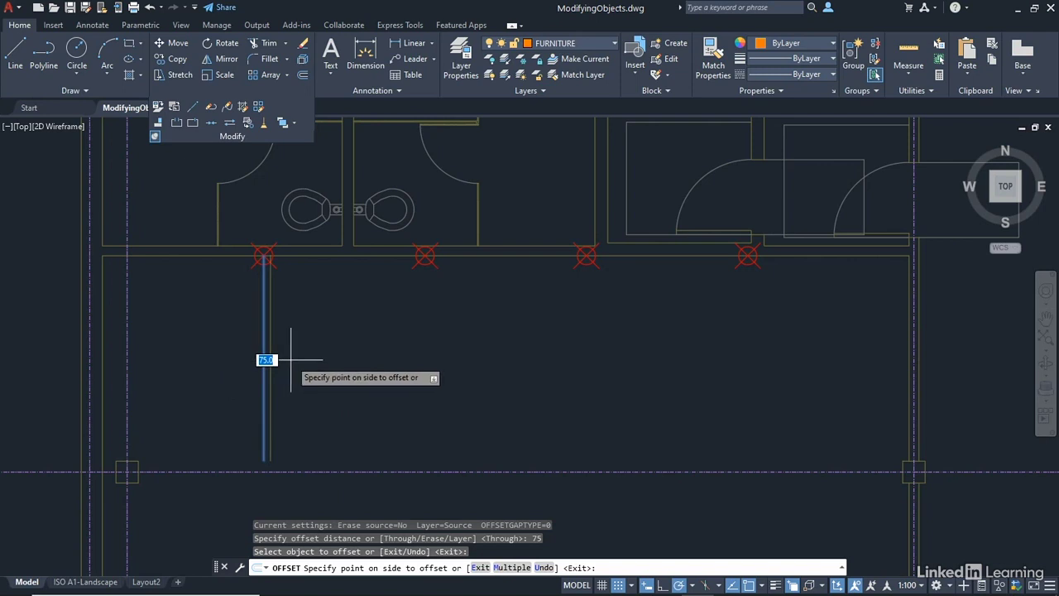
left_click(187, 361)
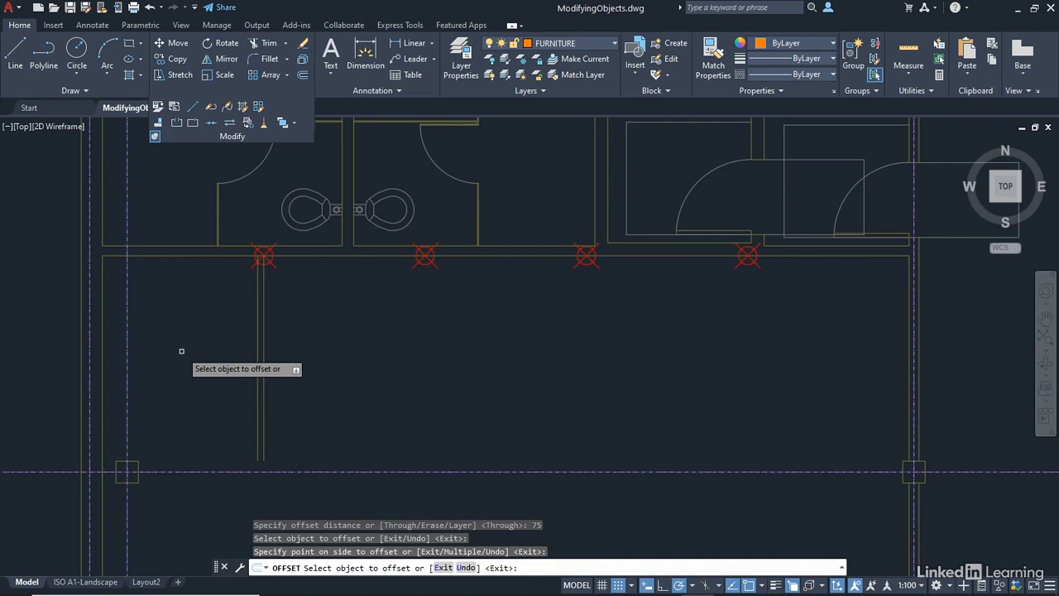
left_click(535, 246)
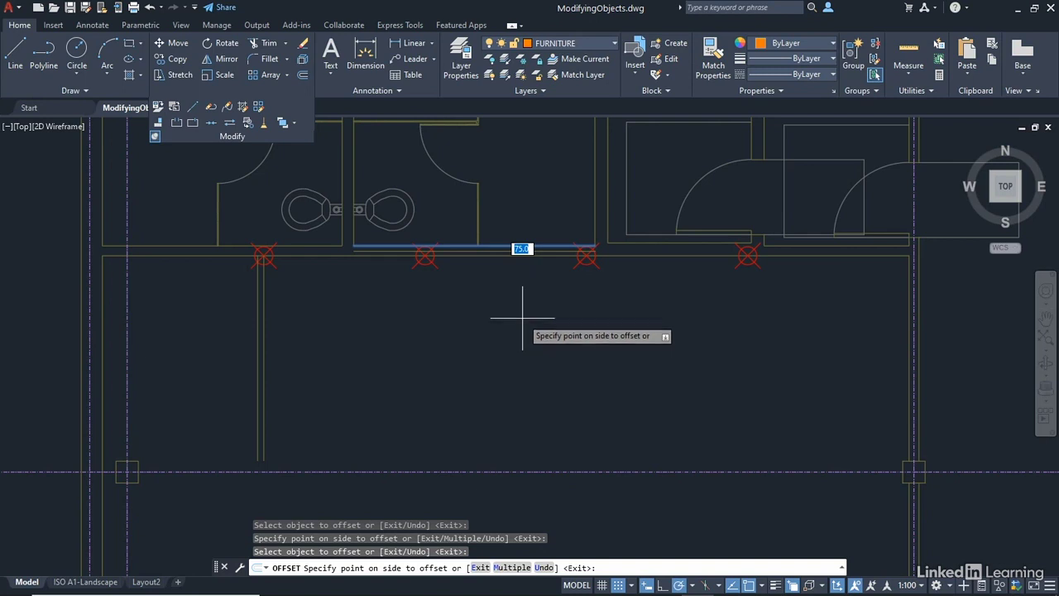
key("Escape")
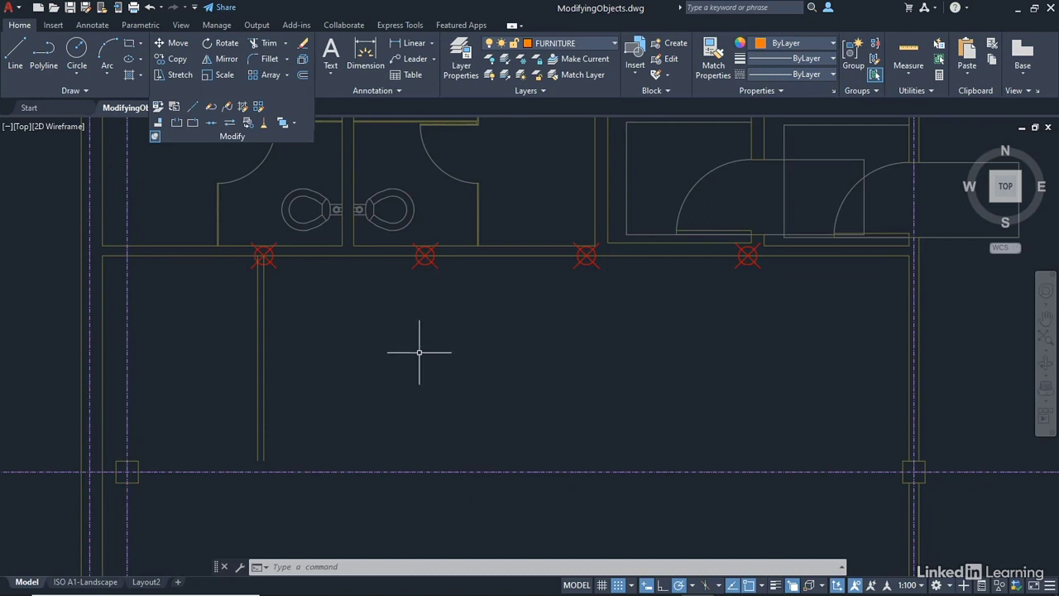
Check the noun/verb selection mode in the drawing program's selection options.
left_click(226, 64)
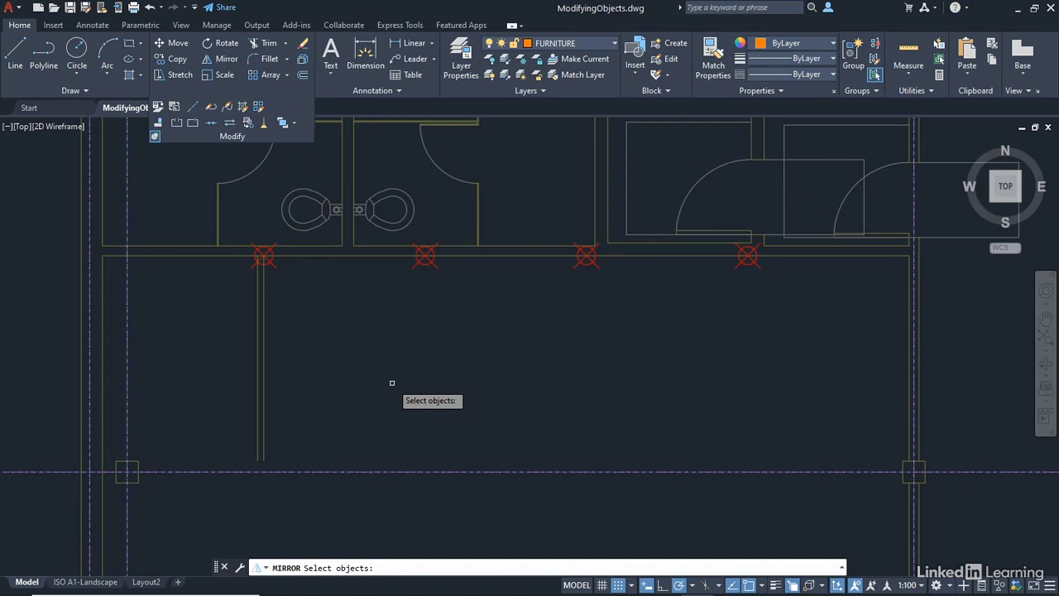
key("Escape")
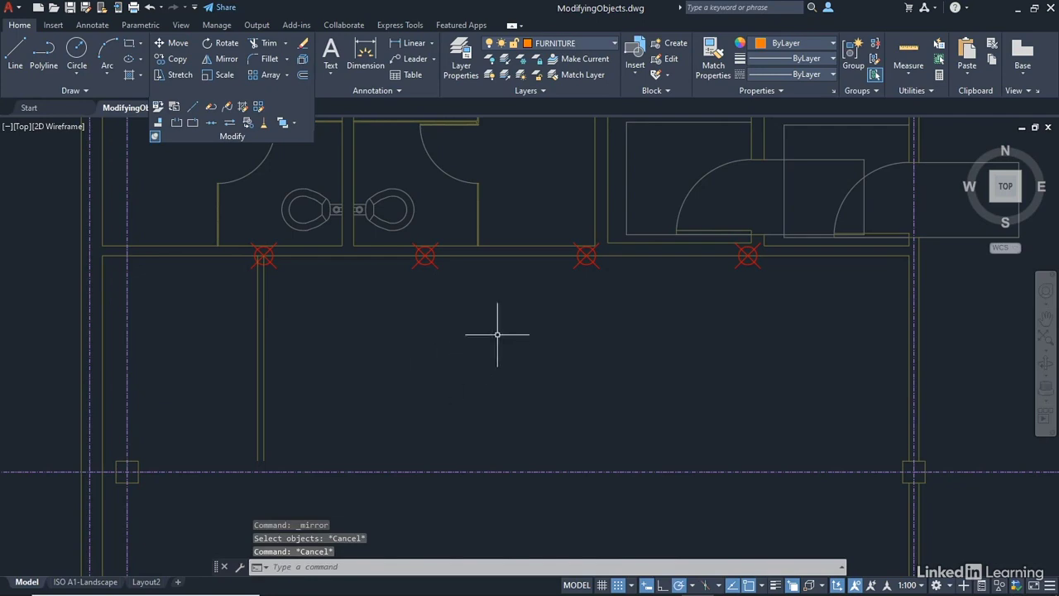
right_click(511, 293)
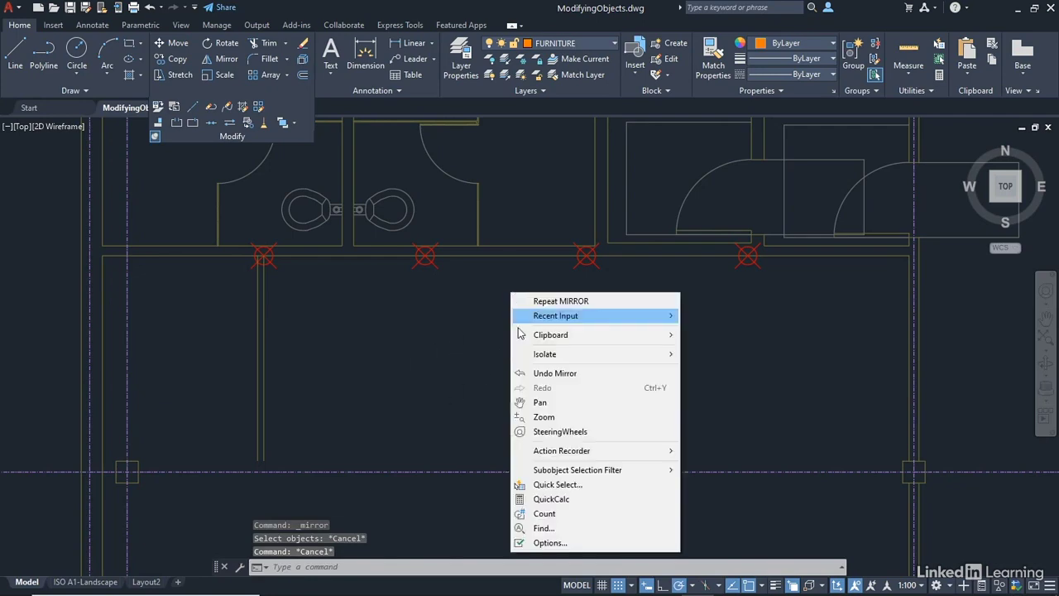
left_click(570, 543)
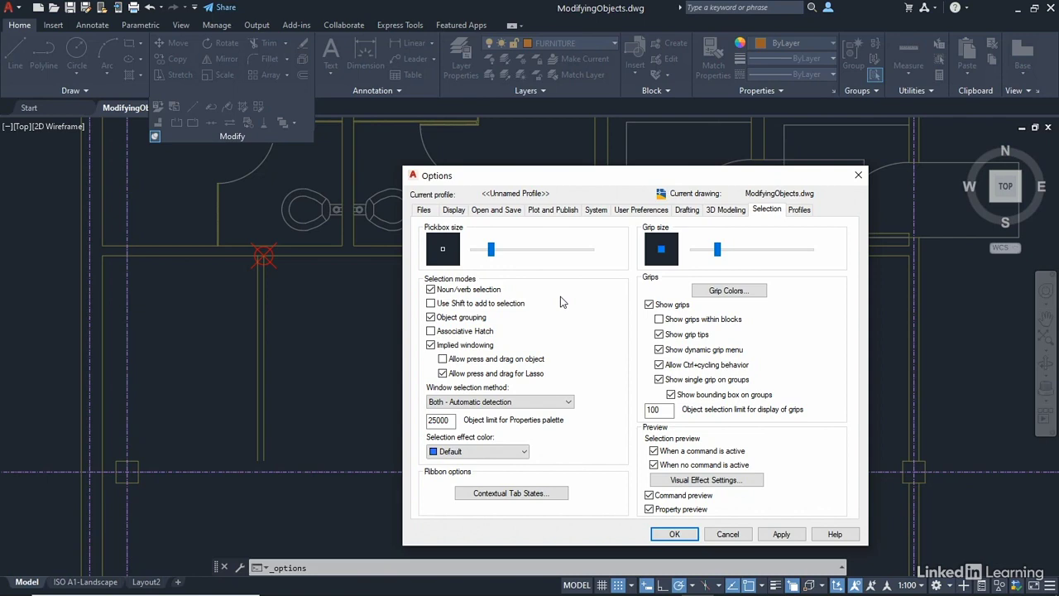
left_click(674, 534)
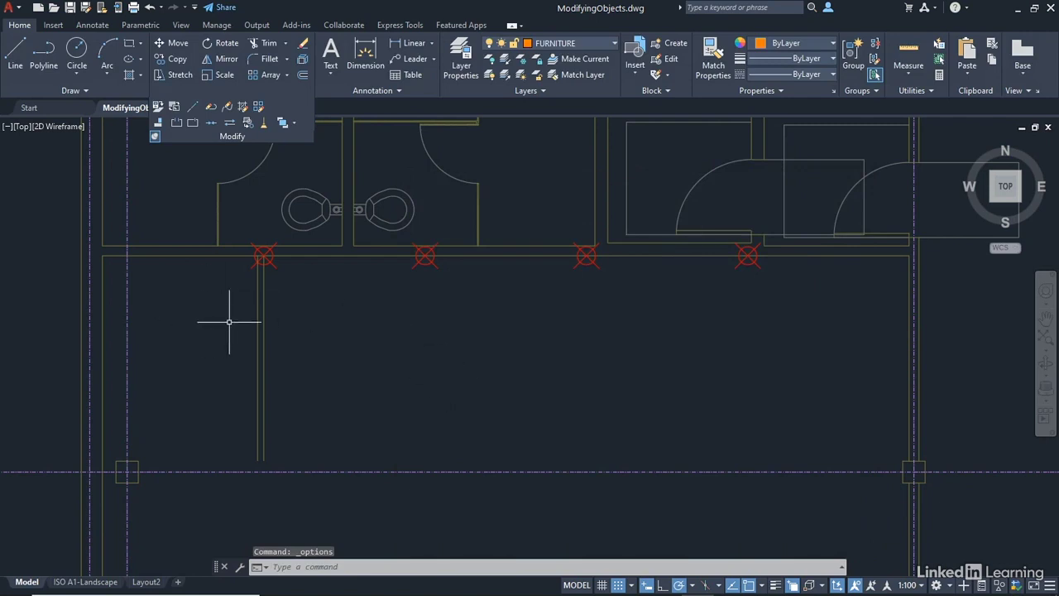
left_click(257, 302)
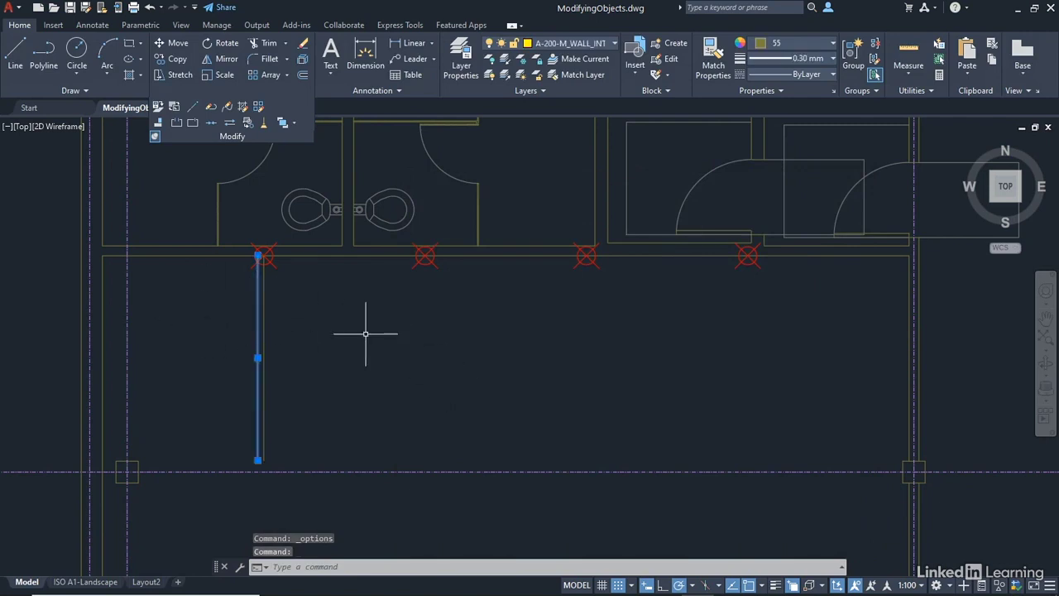
left_click(219, 59)
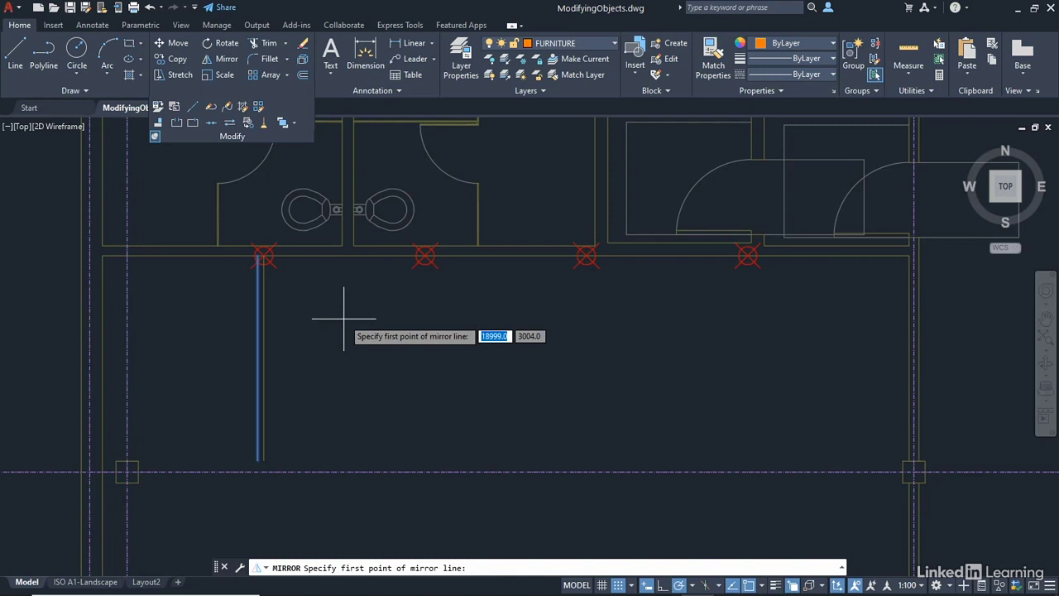
key("Escape")
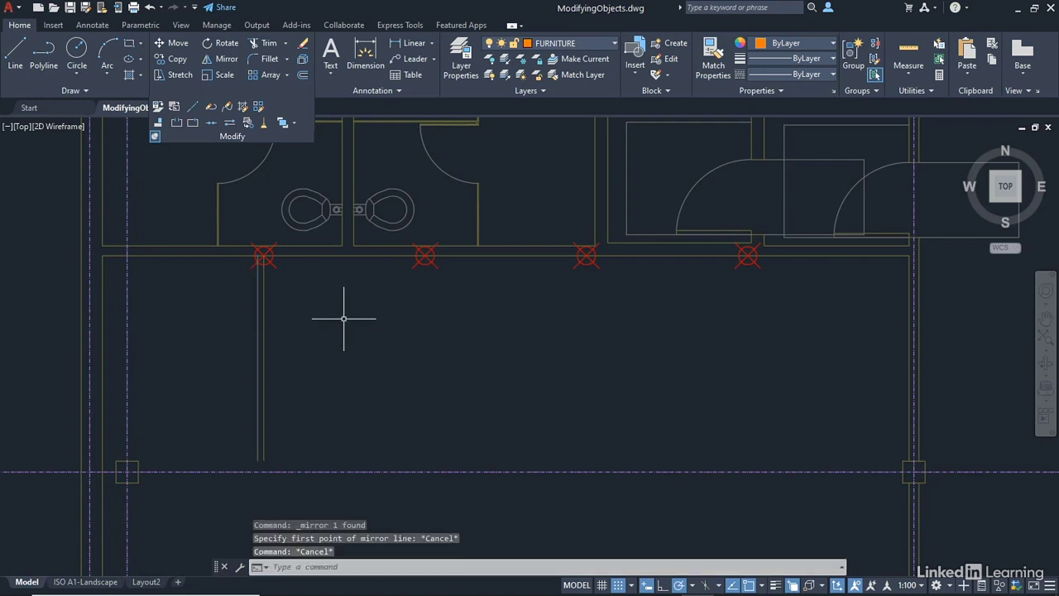
Turn off noun/verb selection in the selection options.
right_click(531, 322)
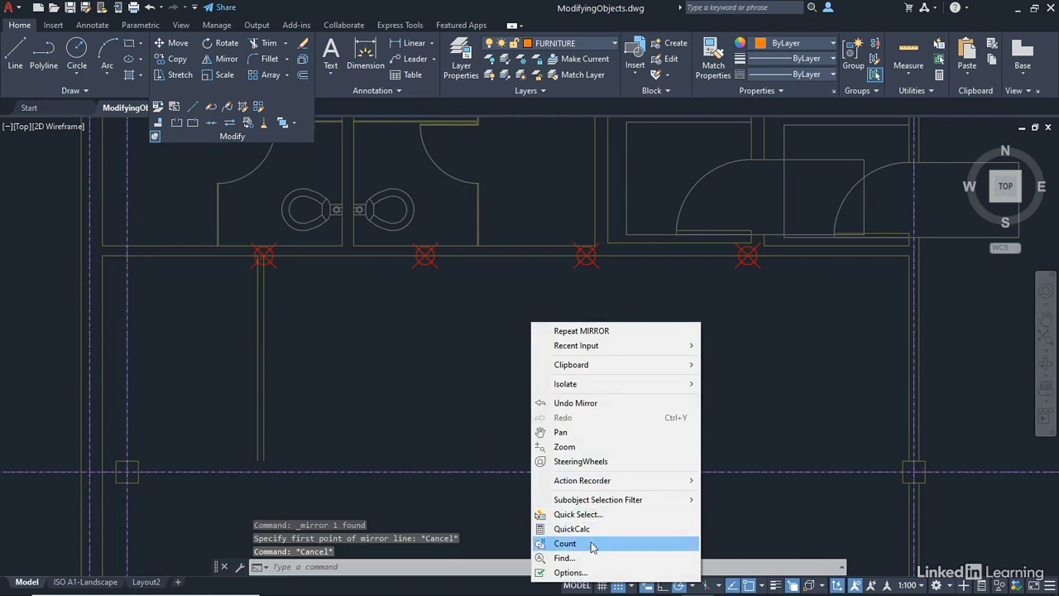
left_click(575, 571)
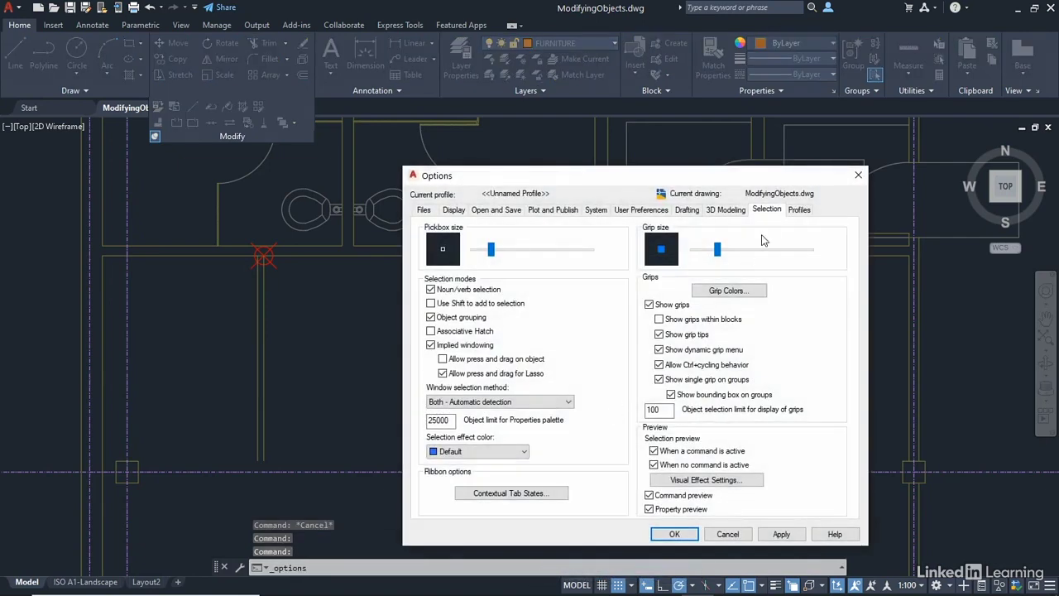
left_click(431, 289)
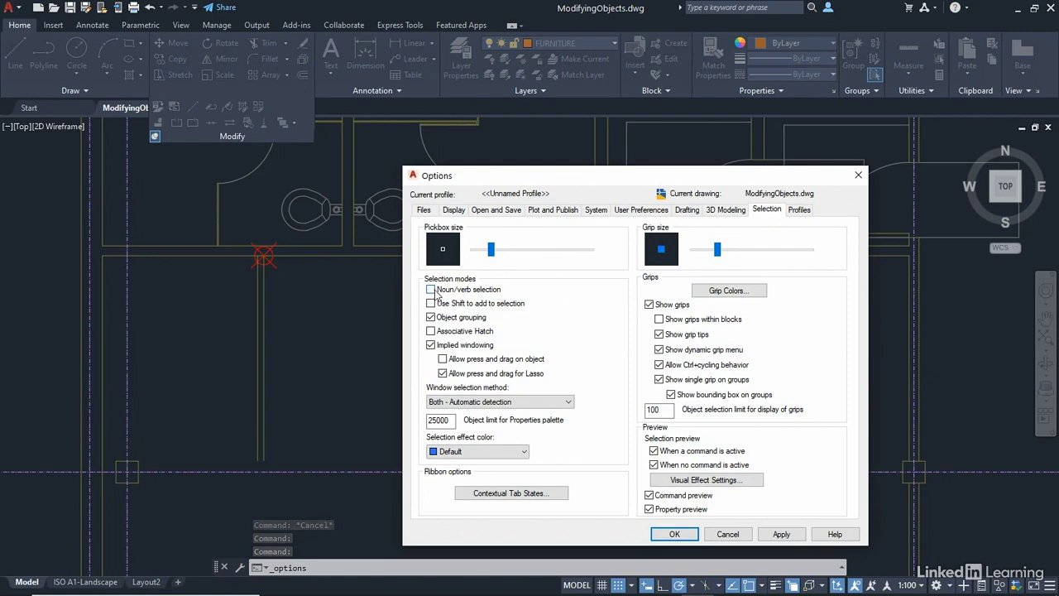
left_click(675, 534)
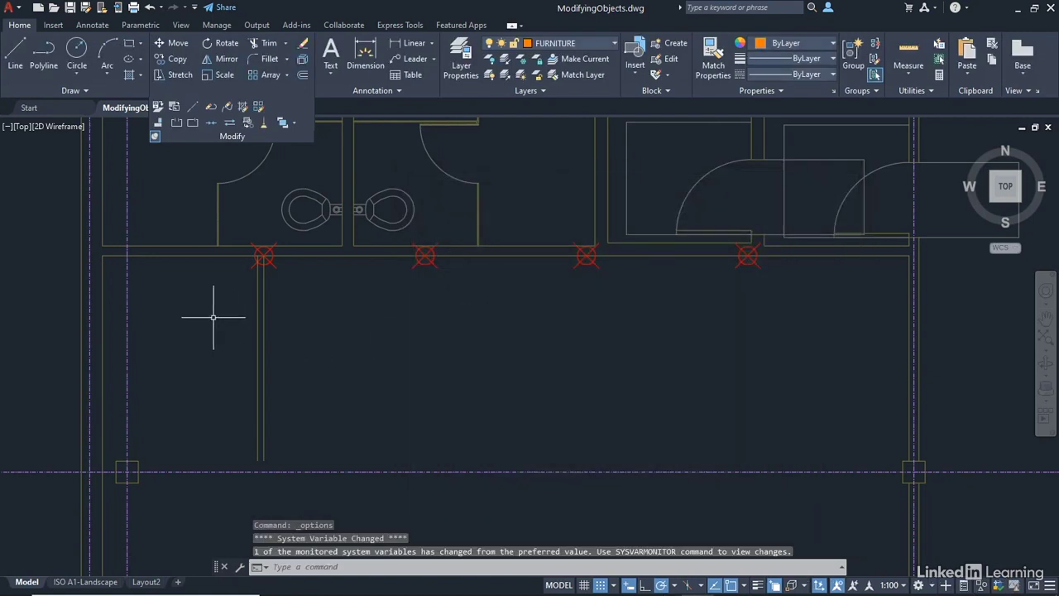
left_click(257, 295)
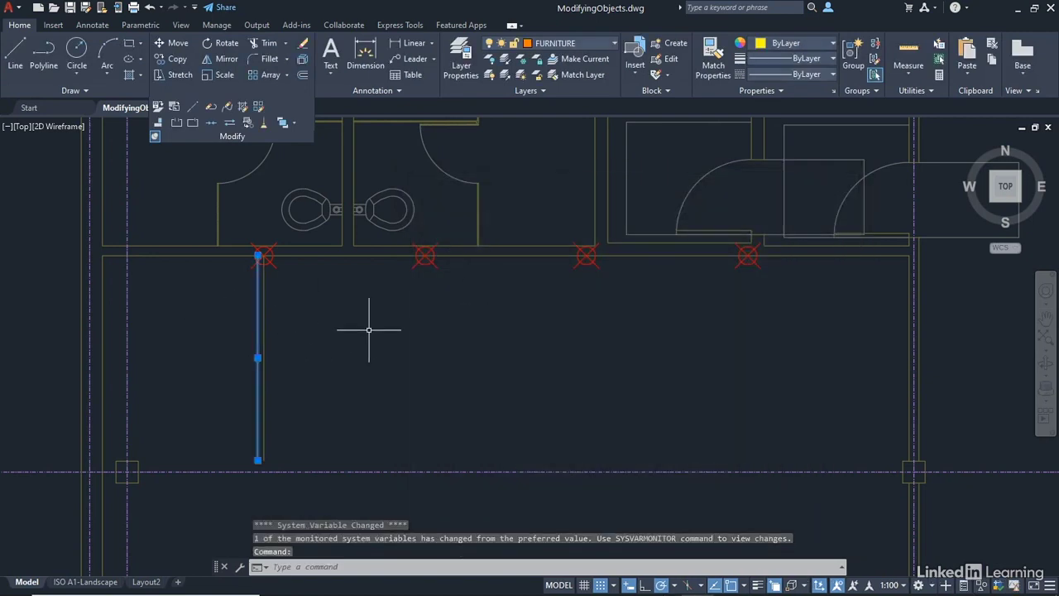
left_click(228, 60)
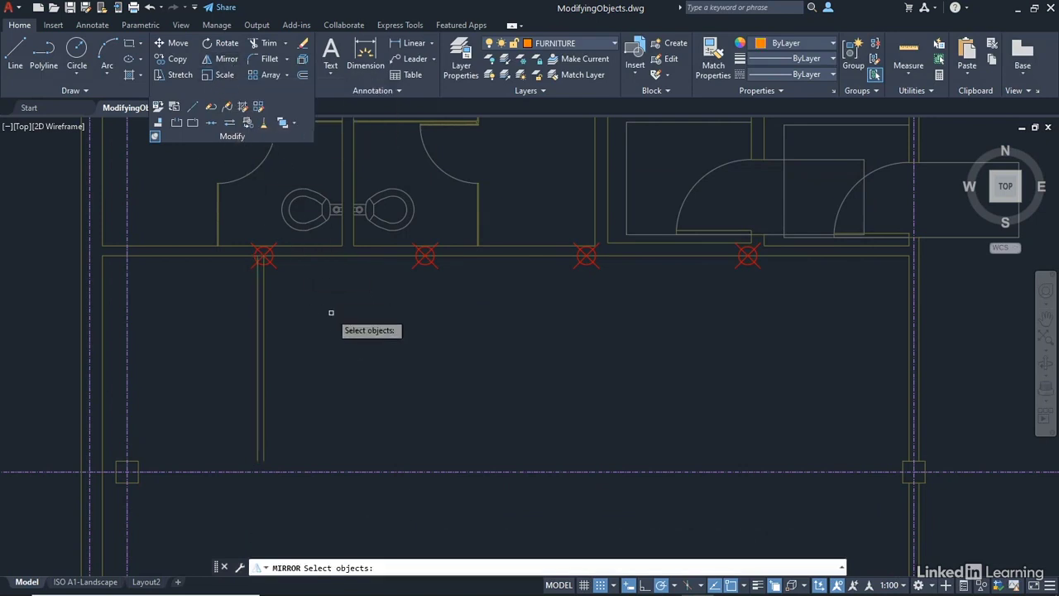
left_click(257, 325)
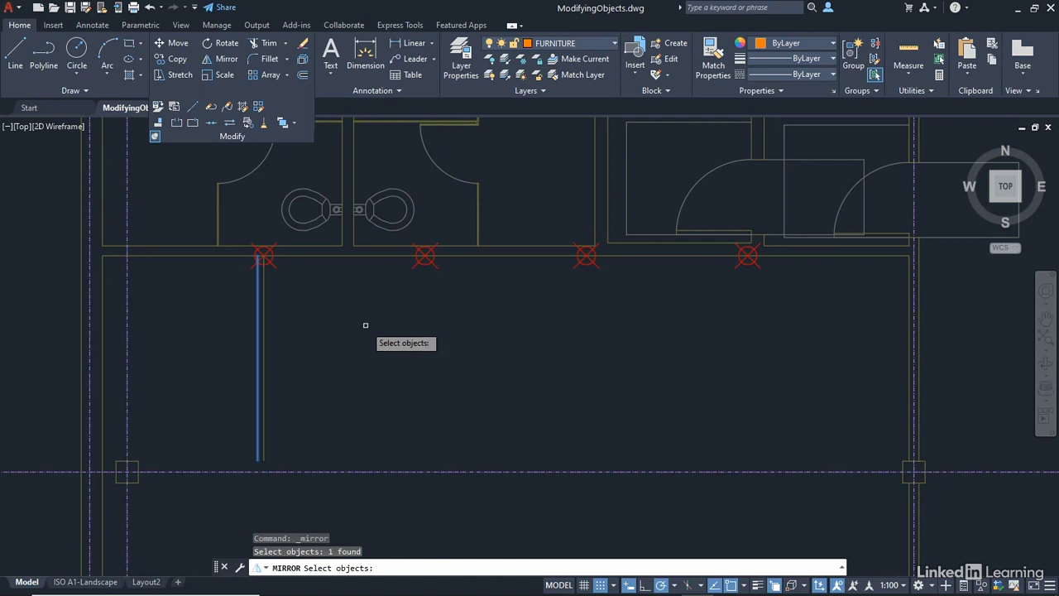
key("Escape")
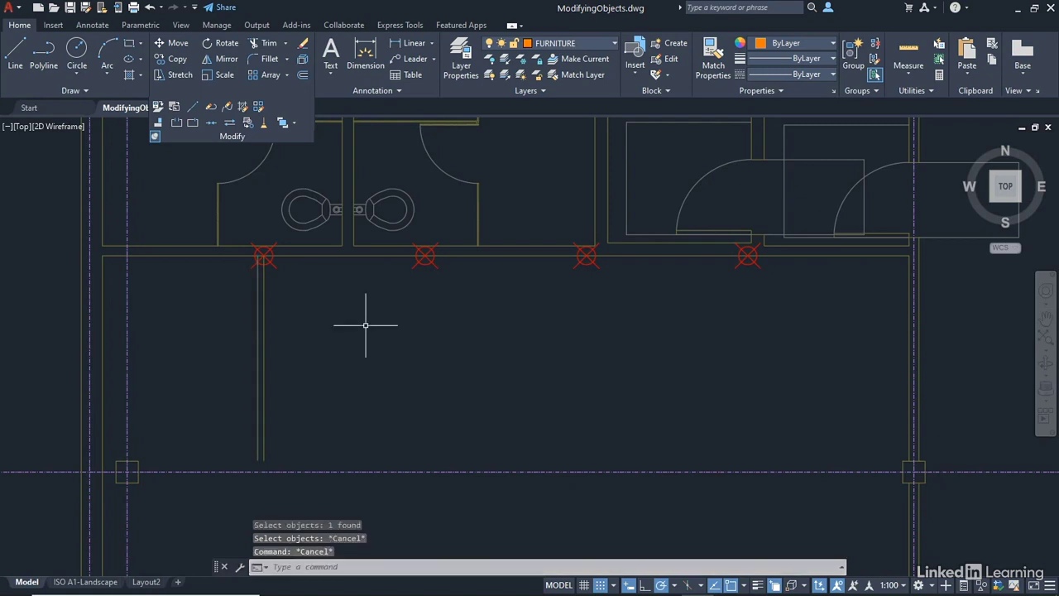
Turn noun/verb selection back on in the selection options.
right_click(521, 315)
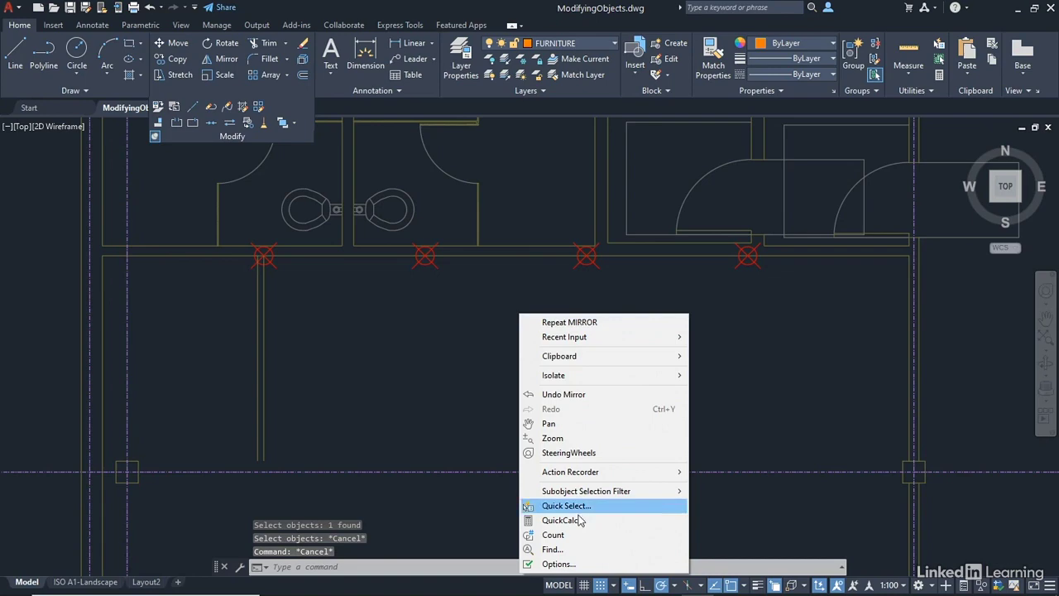
left_click(571, 563)
left_click(431, 289)
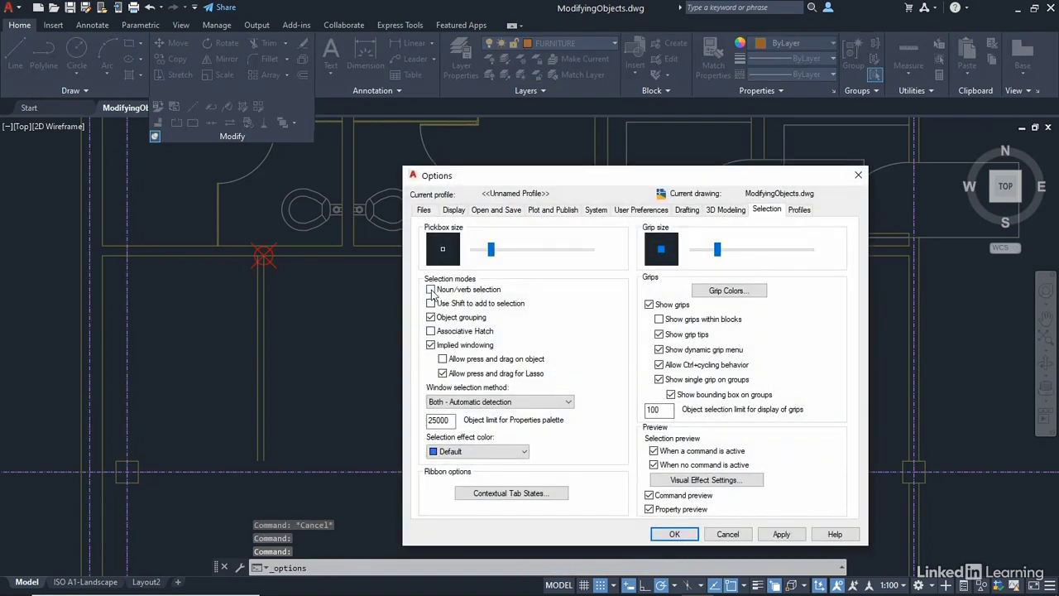
mouse_move(534, 327)
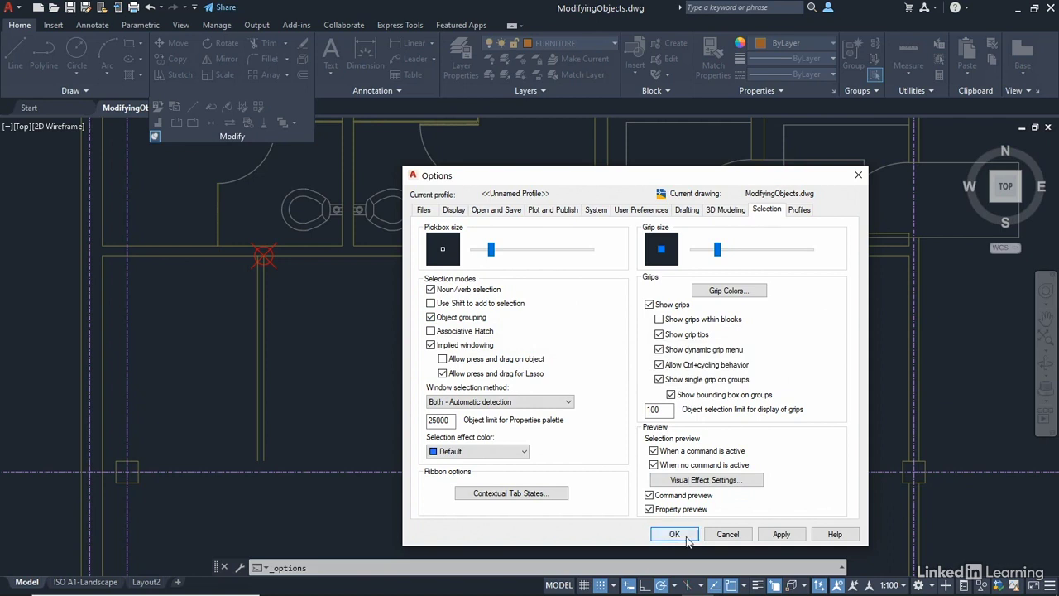
left_click(675, 534)
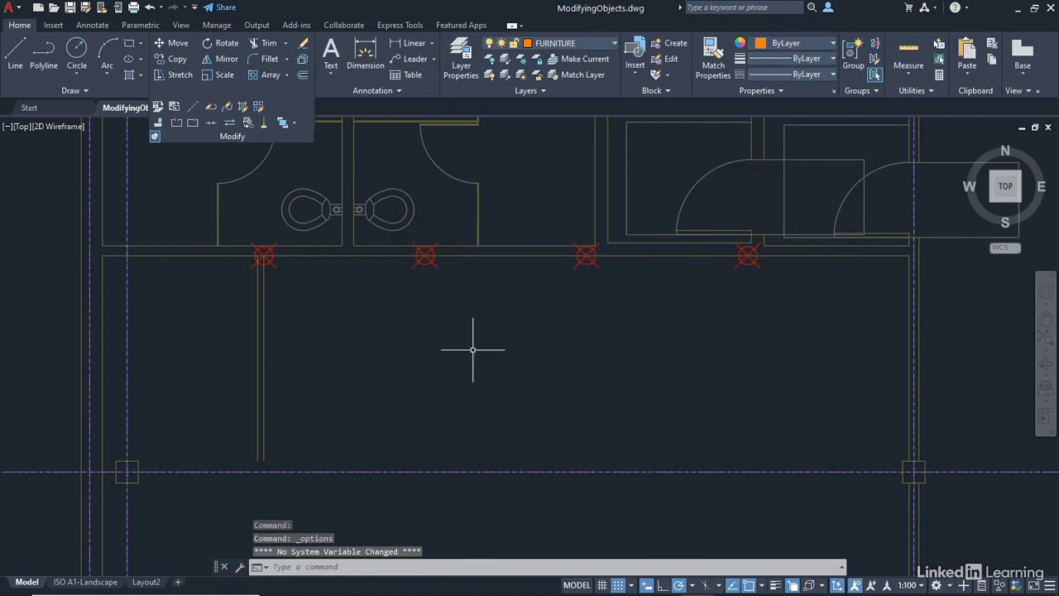
Mirror the offset wall line to the other side of the original vertical line, using that line as the mirror axis and keeping the source.
left_click(258, 303)
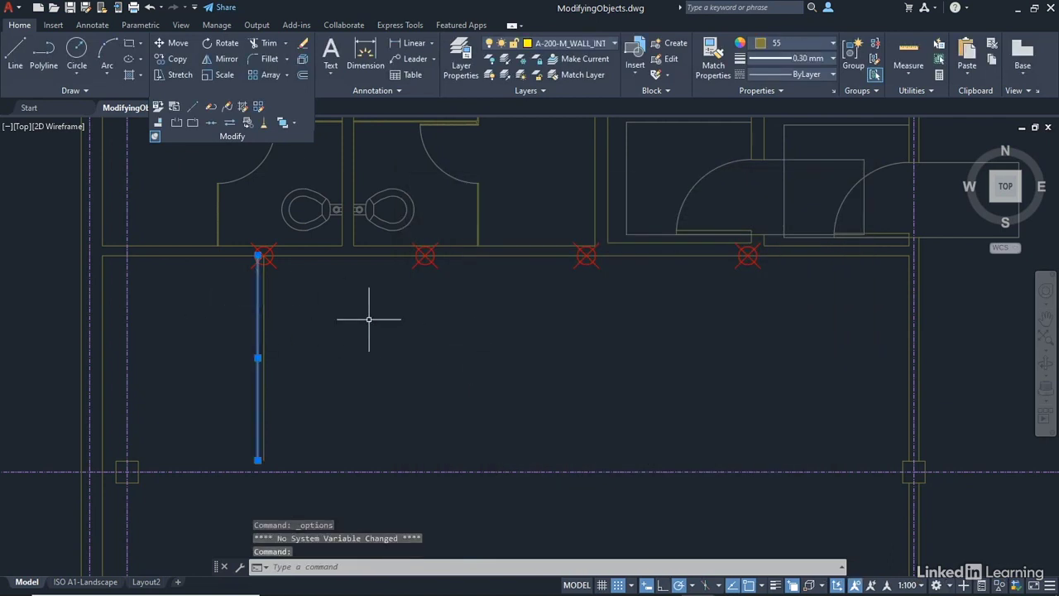
left_click(221, 60)
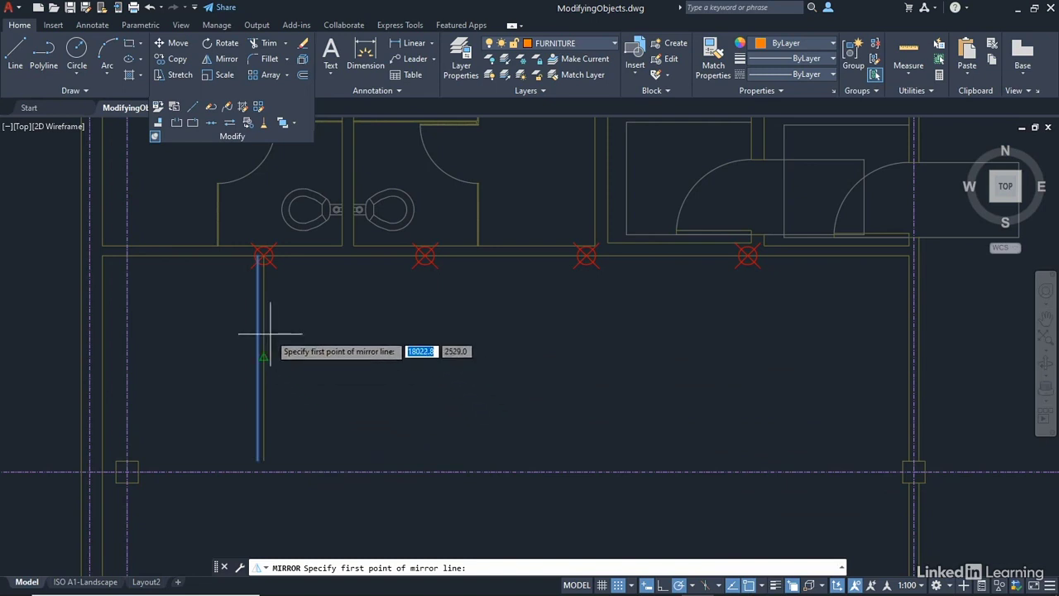
left_click(263, 460)
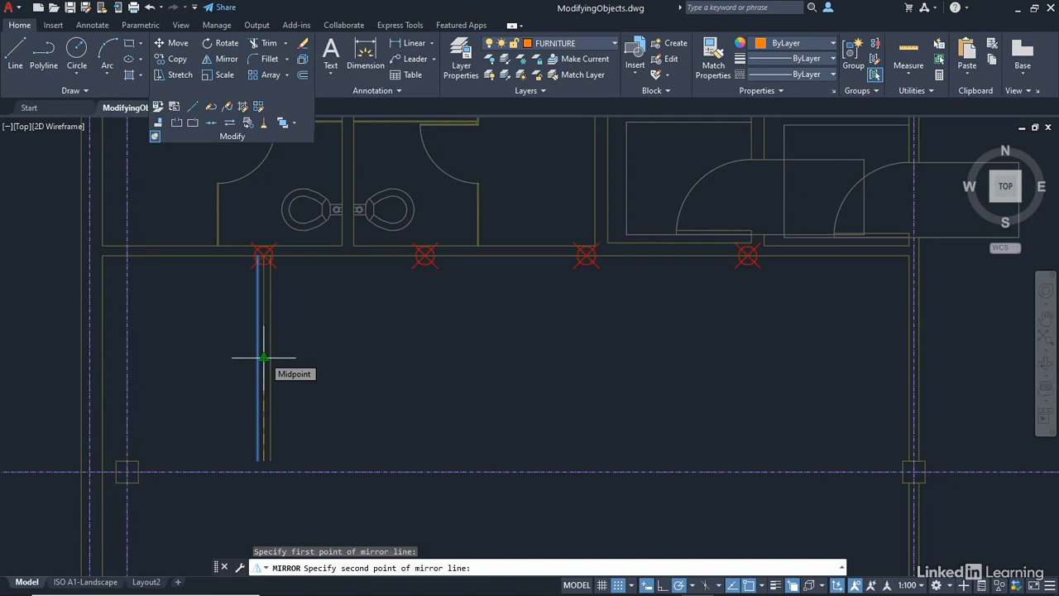
left_click(264, 358)
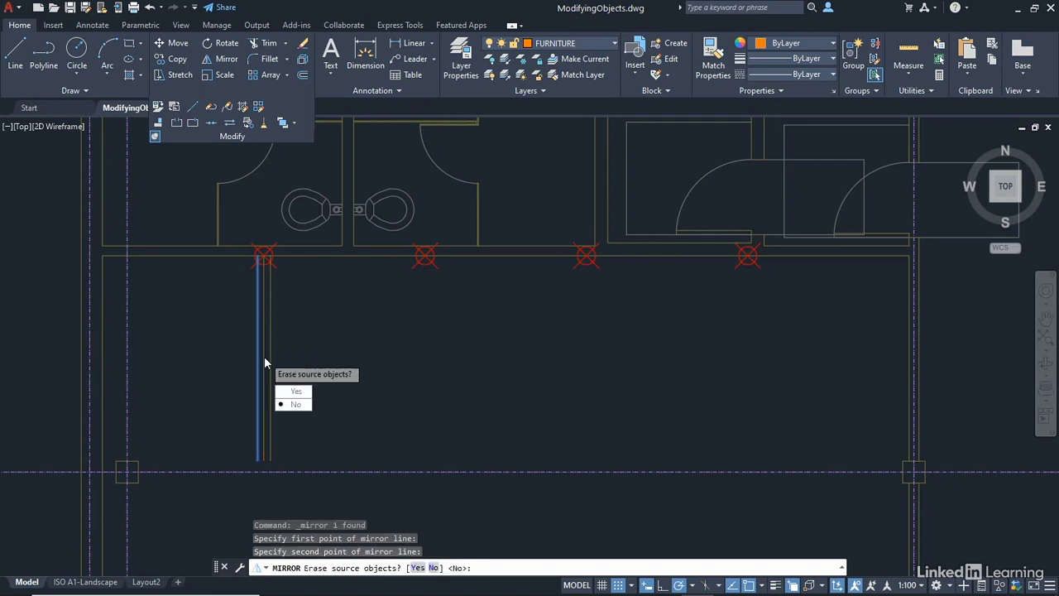
left_click(295, 404)
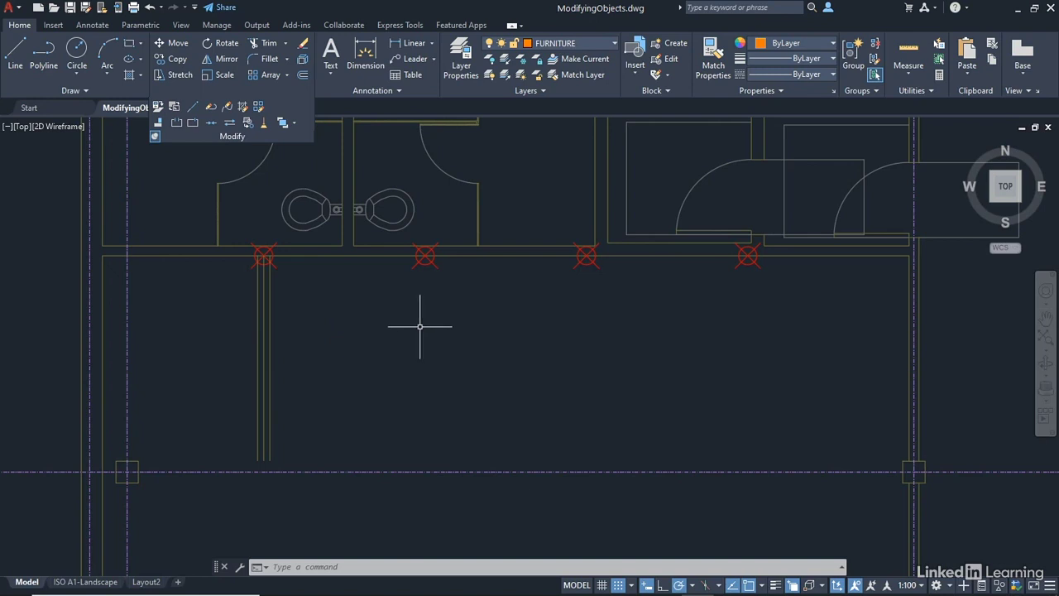
Delete the partition's middle line and draw a line across the lower ends of the two outer wall lines.
left_click(263, 356)
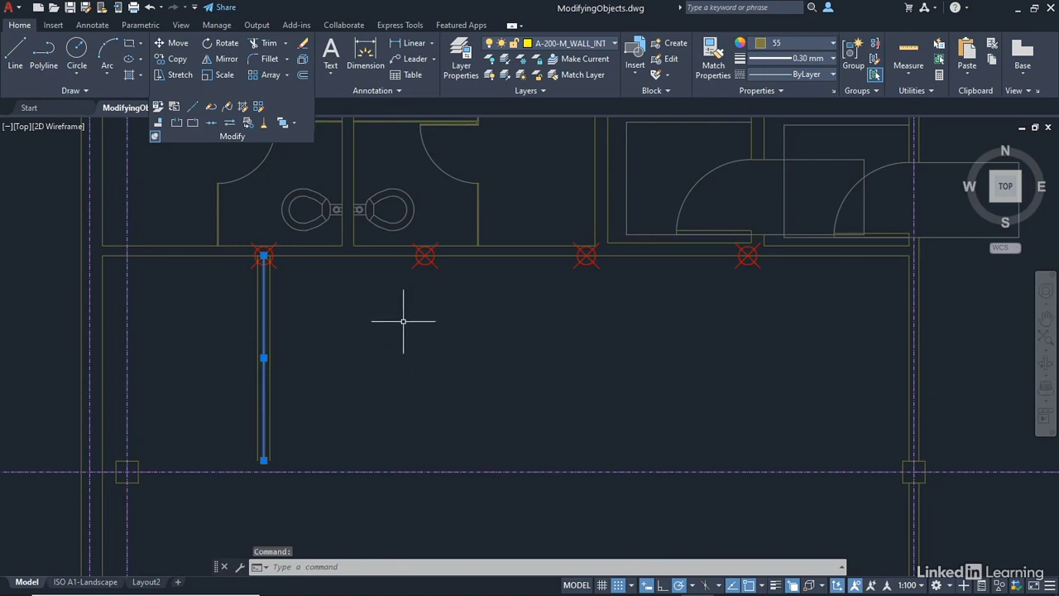
key("Delete")
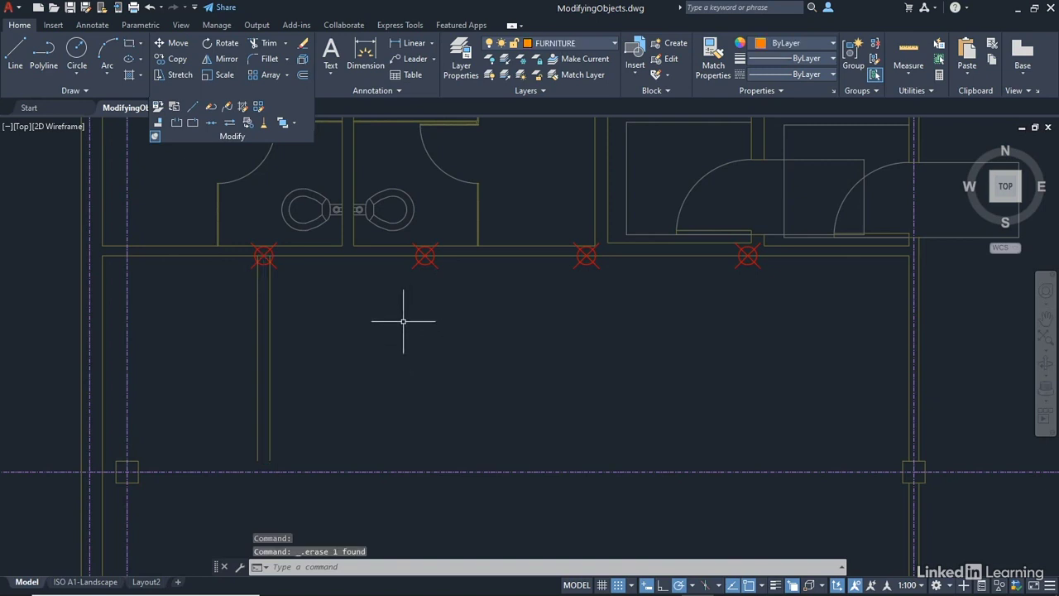
left_click(15, 53)
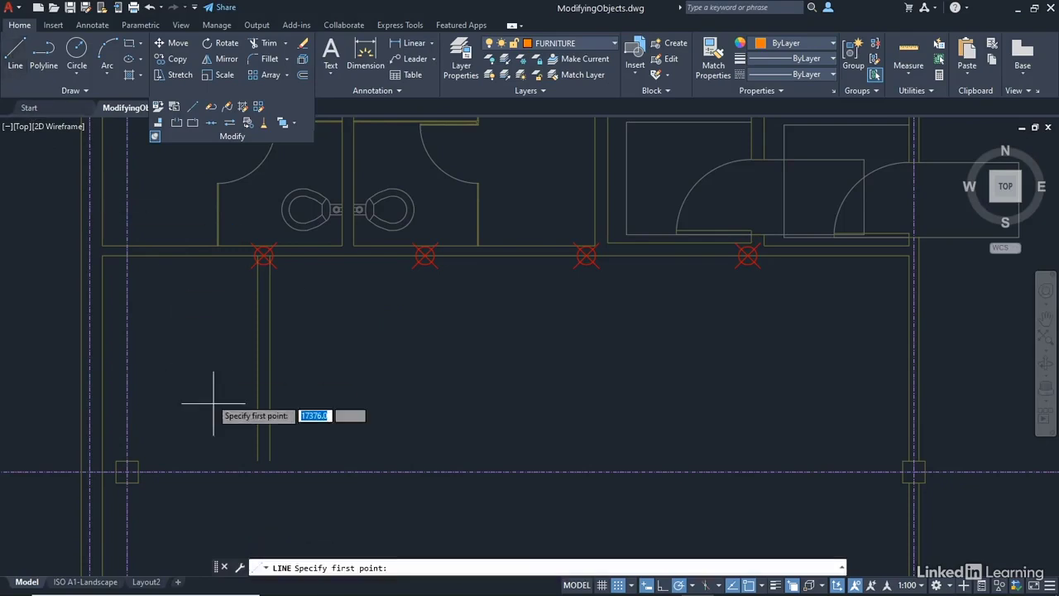
left_click(265, 460)
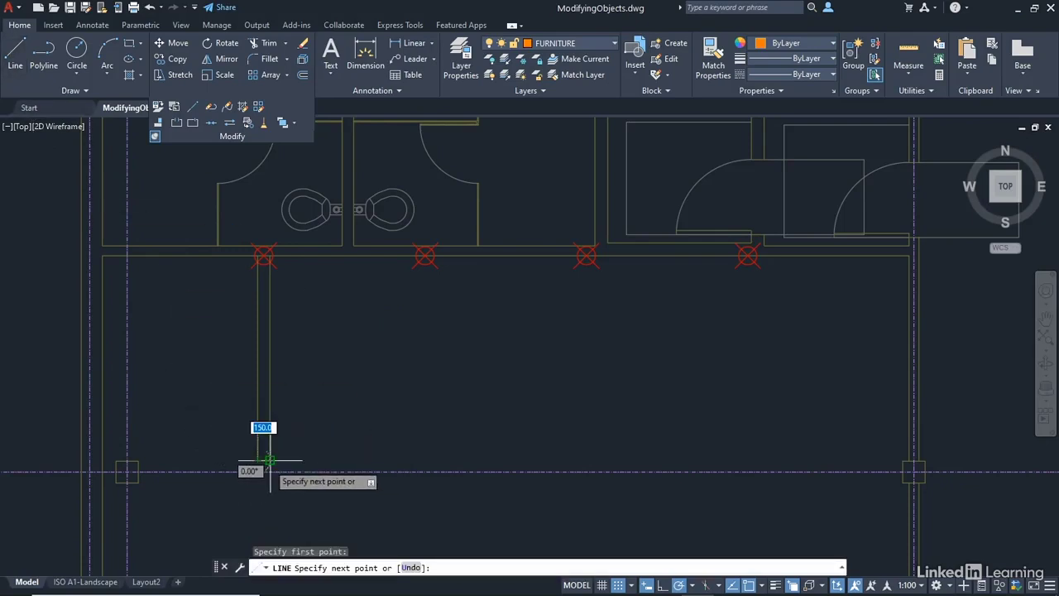
key("Escape")
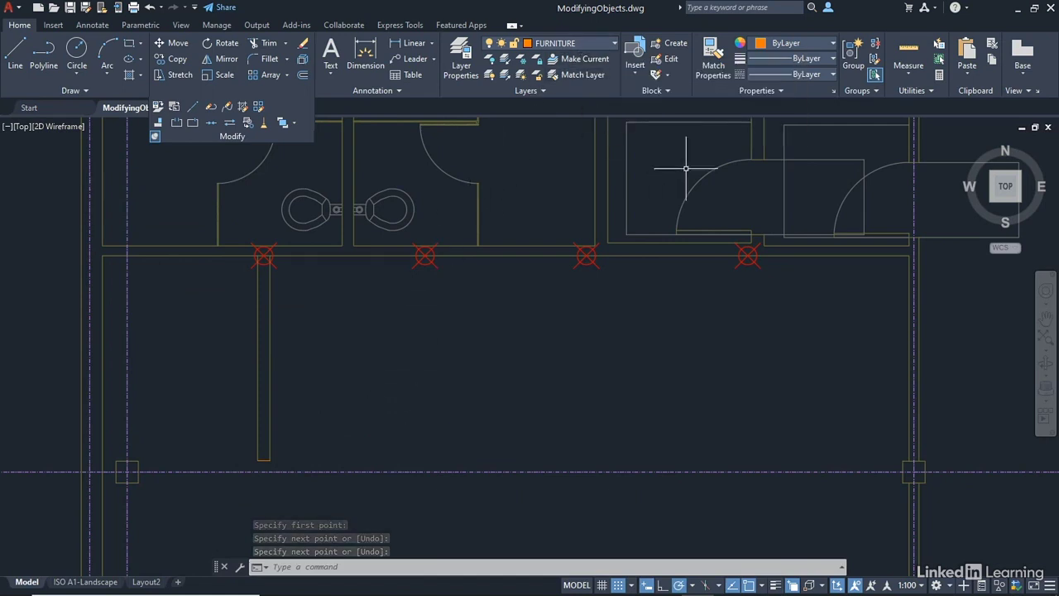
Match the properties of the partition's right wall line onto the short line closing its lower end.
left_click(714, 66)
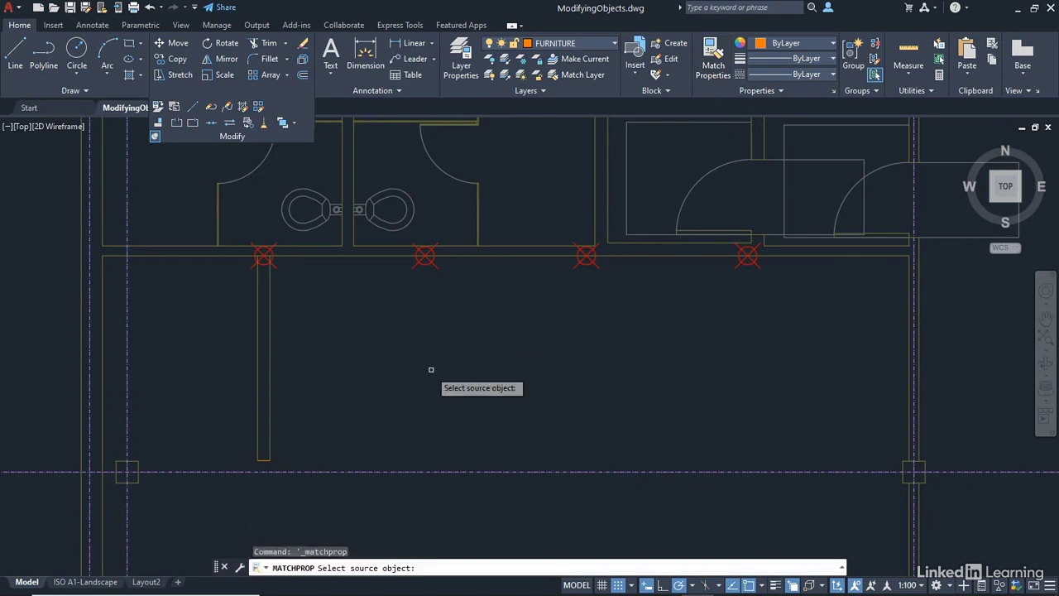
left_click(270, 439)
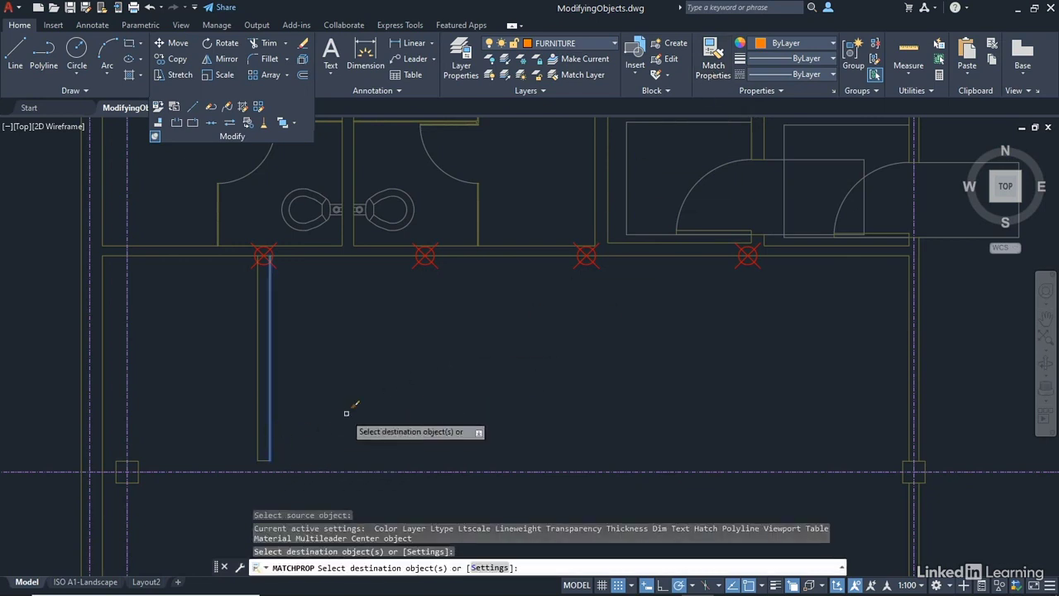
key("Return")
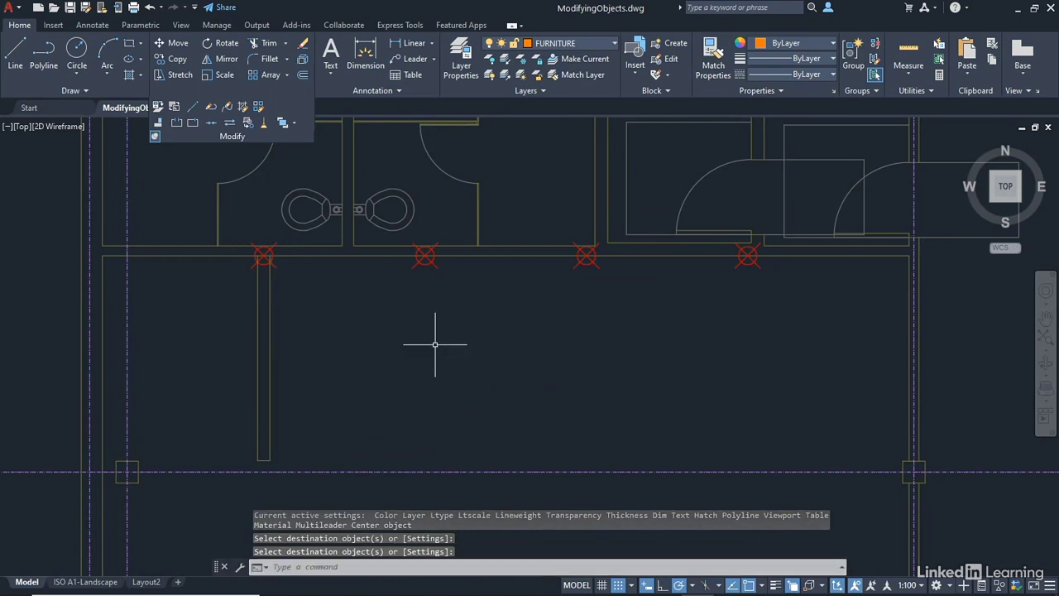